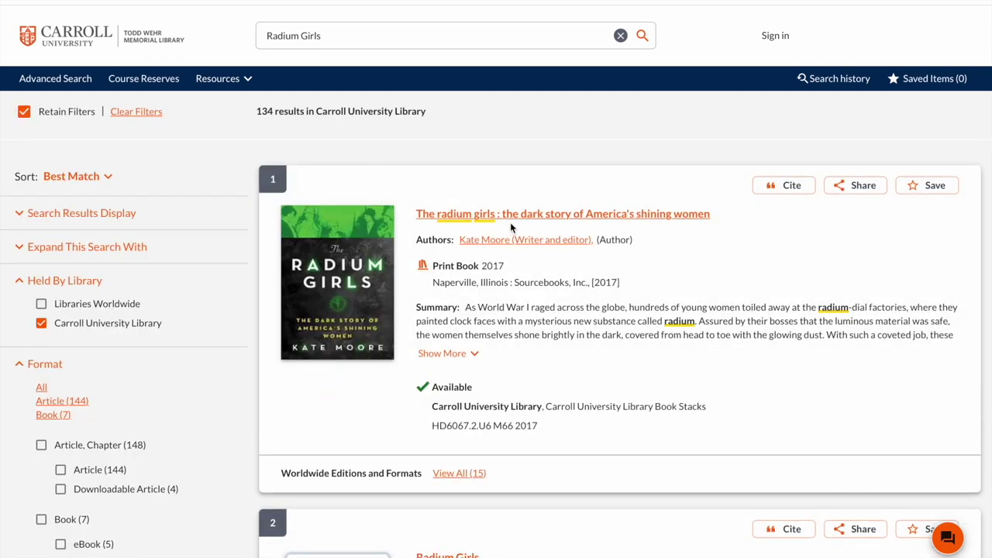
# Step: Open The radium girls record and highlight its Book Stacks call number HD6067.2.U6 M66 2017
pyautogui.click(538, 217)
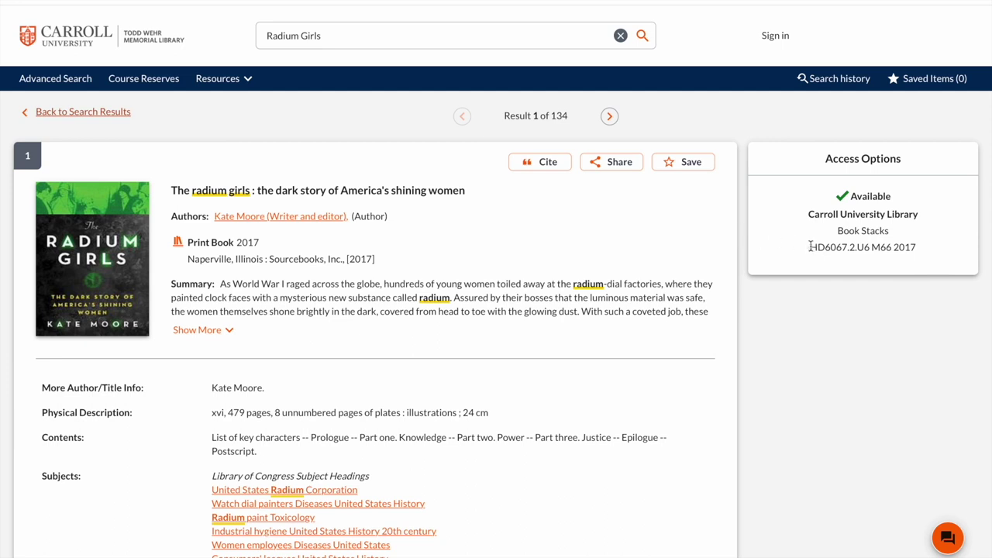
pyautogui.moveTo(810, 247); pyautogui.dragTo(921, 245)
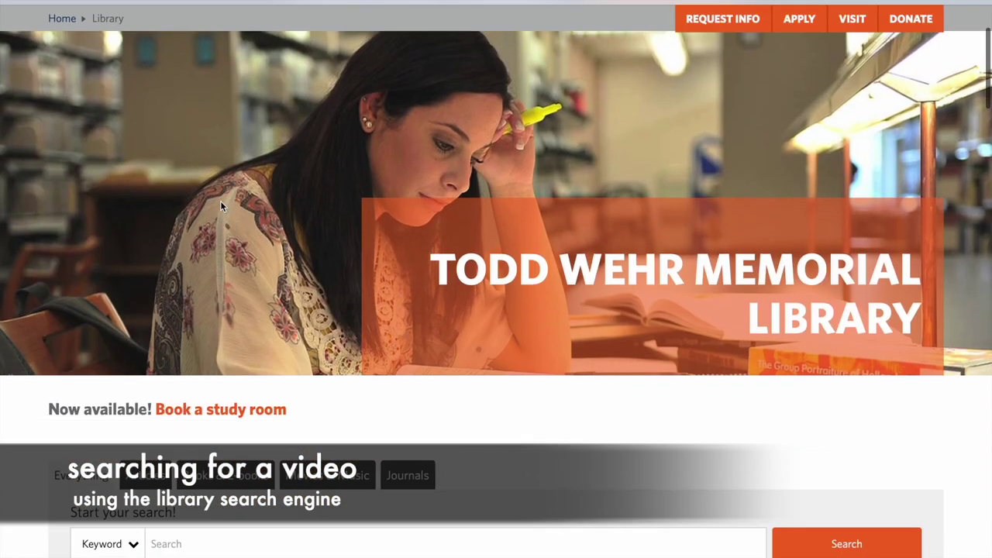
pyautogui.scroll(-4, 220, 200)
# Step: Search the library catalog for 'the perks of being a wallflower'
pyautogui.click(237, 285)
pyautogui.write('t')
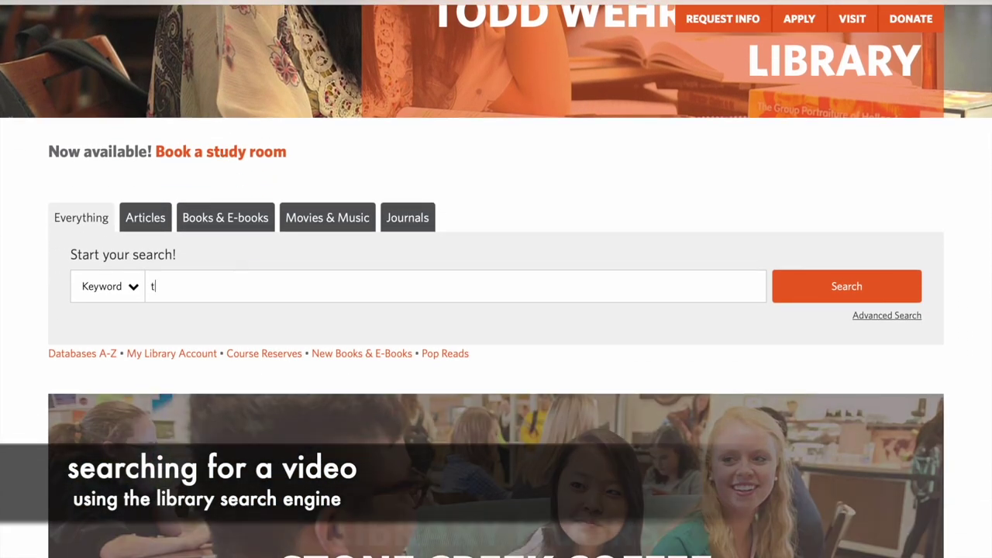
pyautogui.write('he perks of being a wallflower')
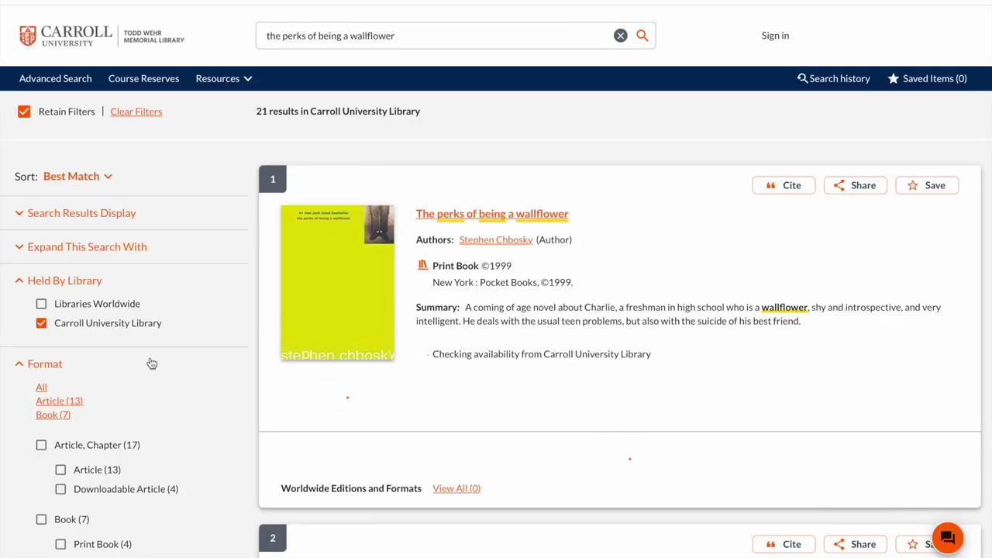
# Step: Limit results to Video, open the DVD record and highlight call number PS3553.H3469 P47 2013
pyautogui.scroll(-1, 151, 363)
pyautogui.scroll(-2, 152, 363)
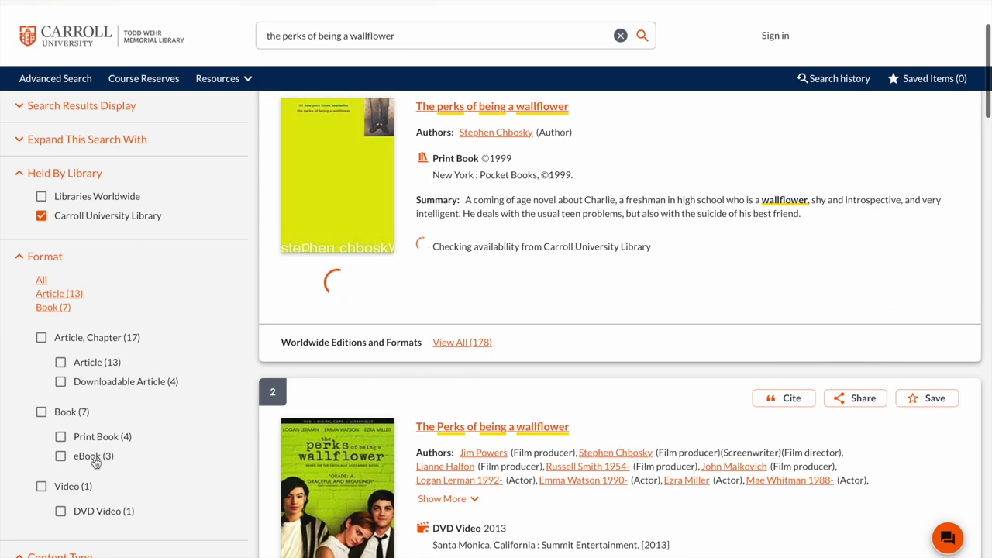
pyautogui.click(68, 492)
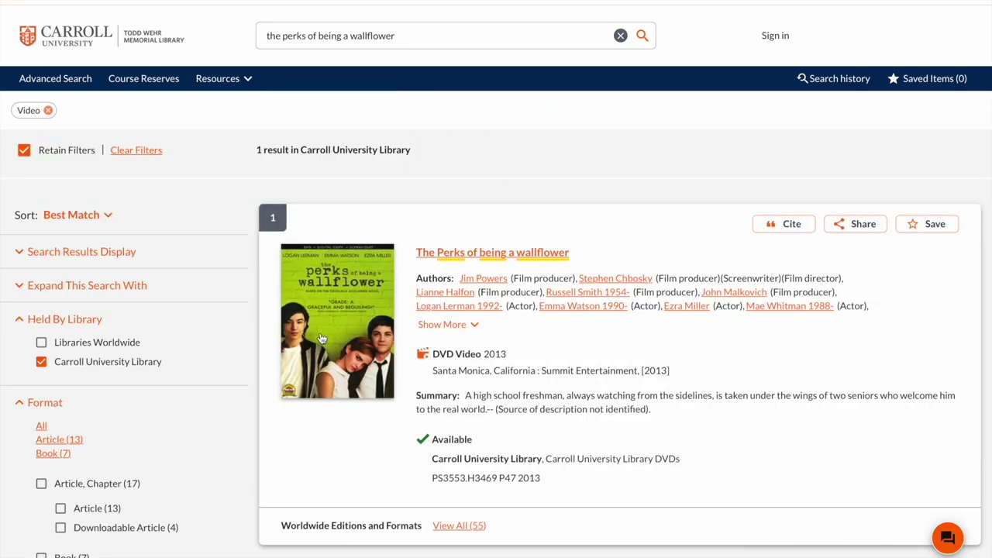
pyautogui.click(480, 254)
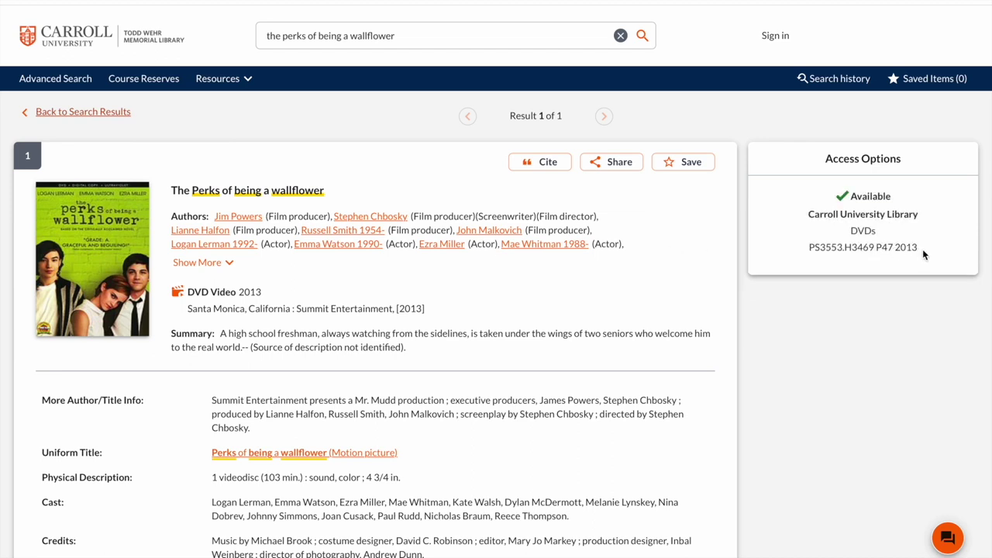
pyautogui.moveTo(920, 248); pyautogui.dragTo(804, 252)
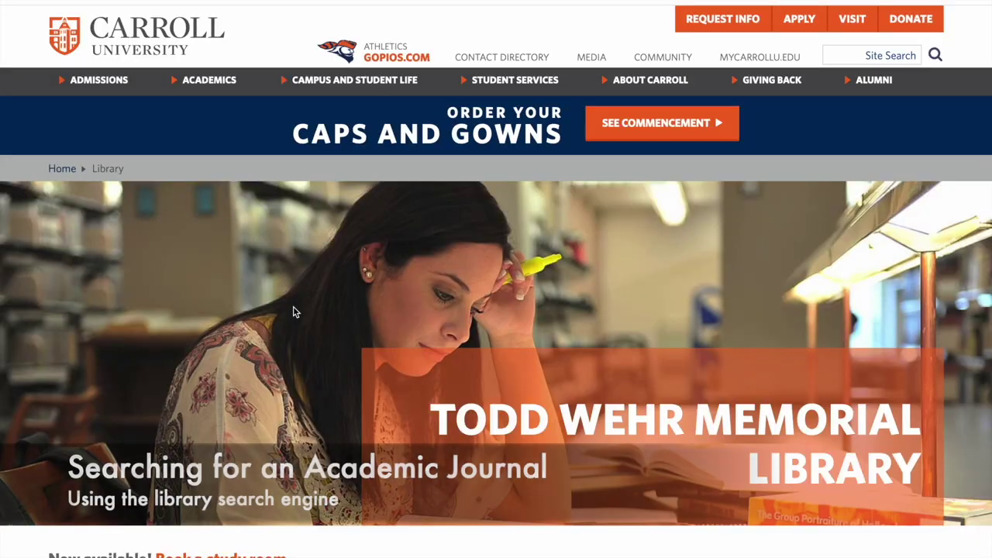
# Step: Search 'strength and conditioning' and filter the results to eJournal, eMagazine, leaving 7 results
pyautogui.scroll(-3, 293, 311)
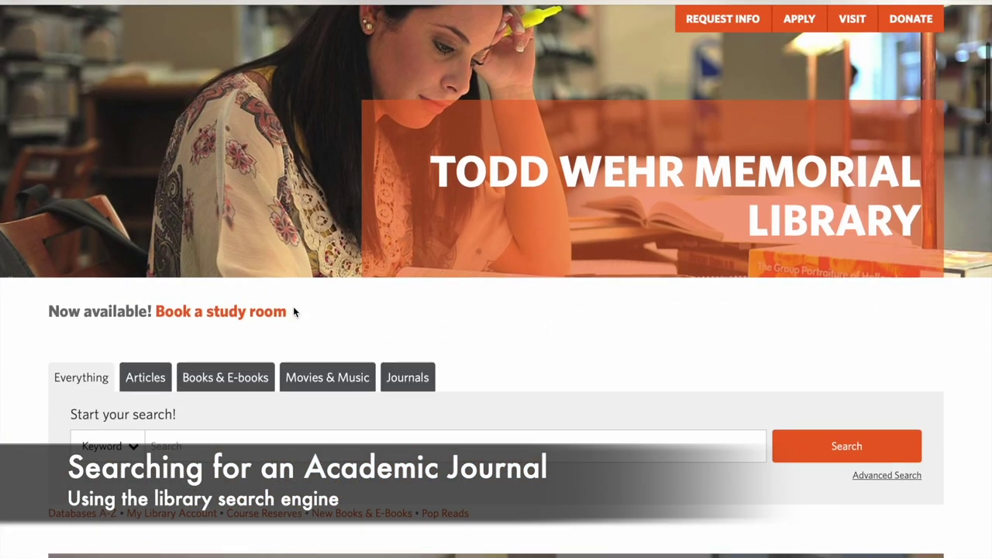
pyautogui.write('str')
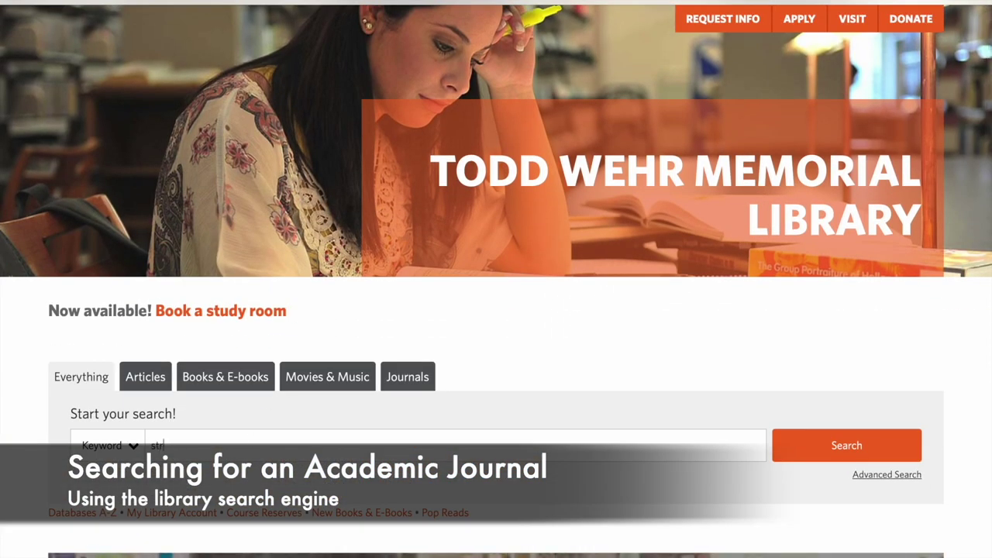
pyautogui.write('ength and')
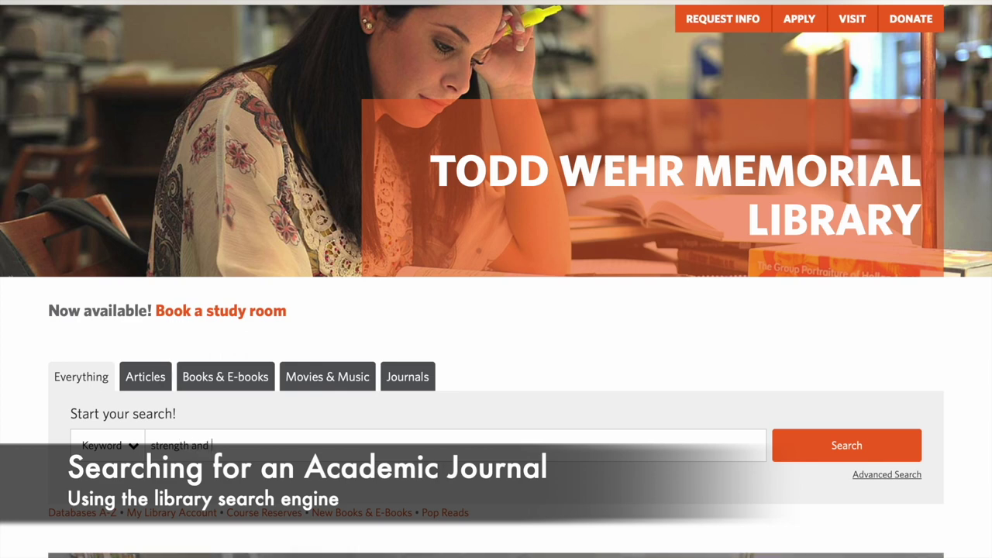
pyautogui.write(' conditioning')
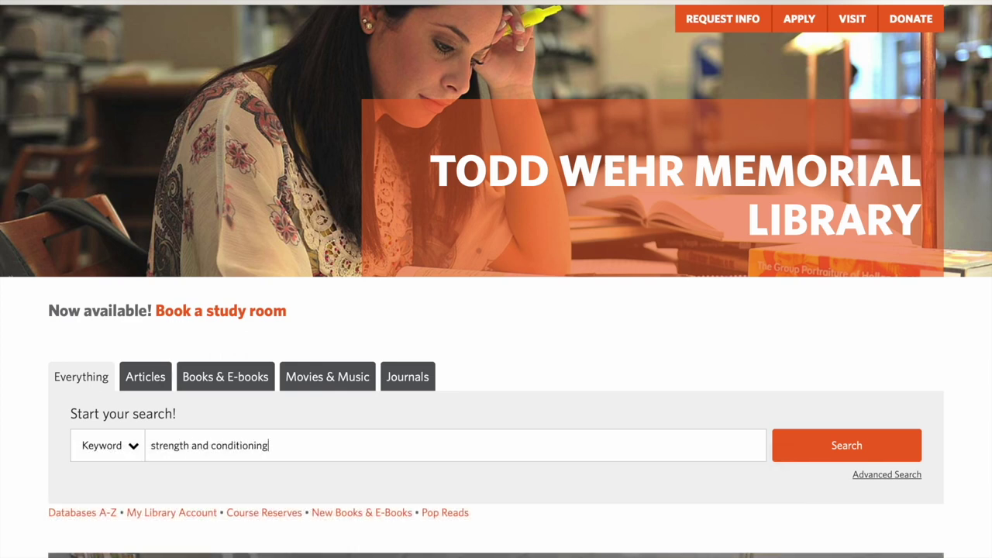
pyautogui.press('Return')
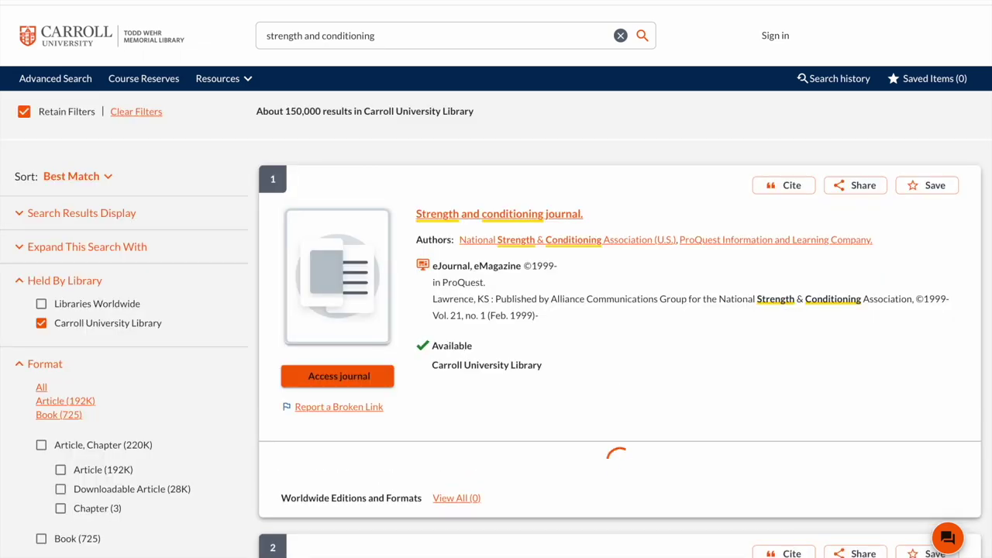
pyautogui.scroll(-2, 132, 465)
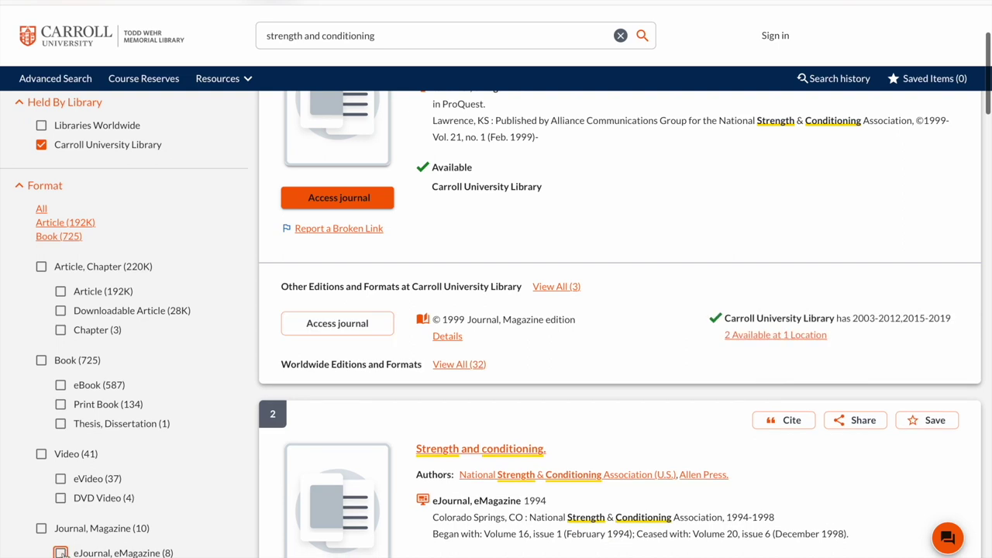
pyautogui.click(61, 552)
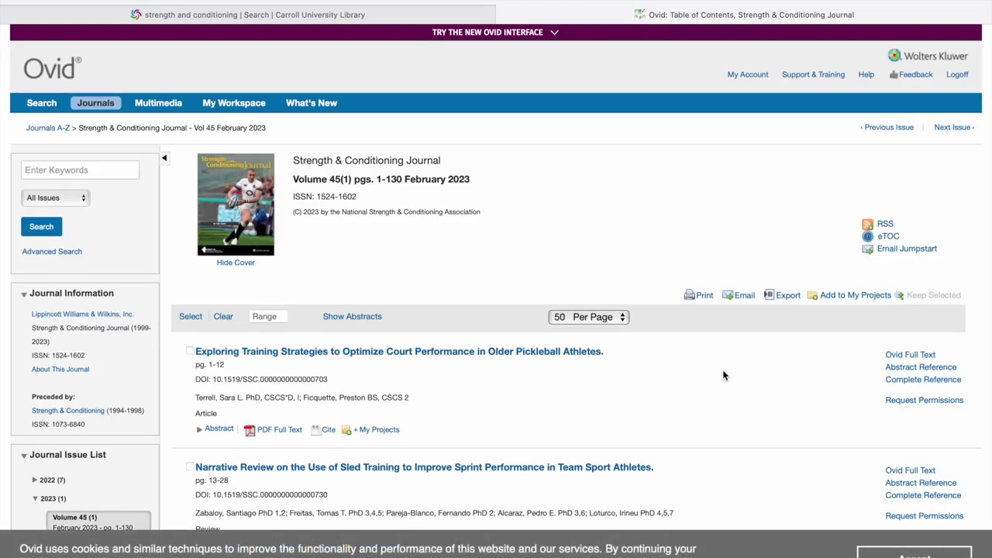
# Step: Scroll through the Volume 45(1) February 2023 table of contents of Strength & Conditioning Journal
pyautogui.scroll(-5, 724, 376)
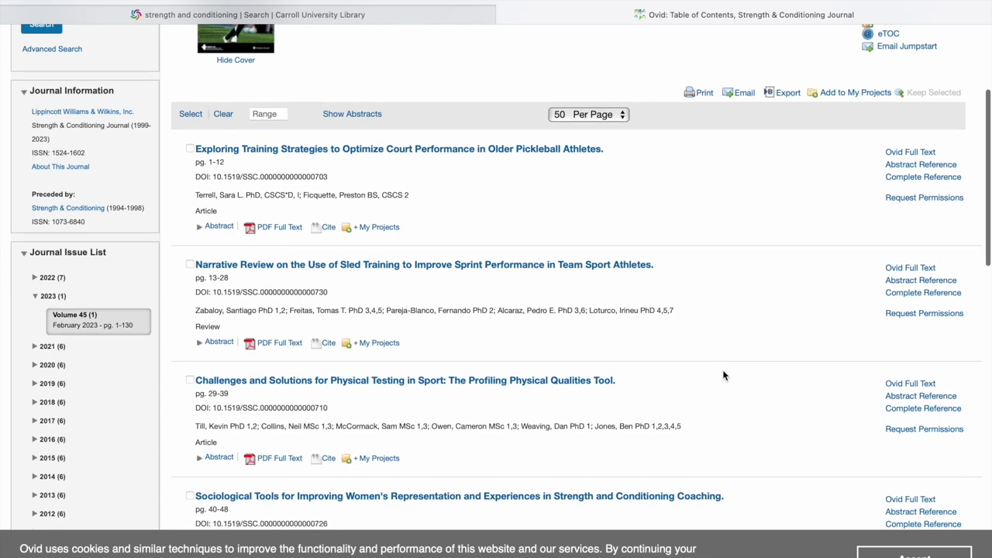
pyautogui.scroll(-5, 723, 376)
pyautogui.scroll(-5, 723, 376)
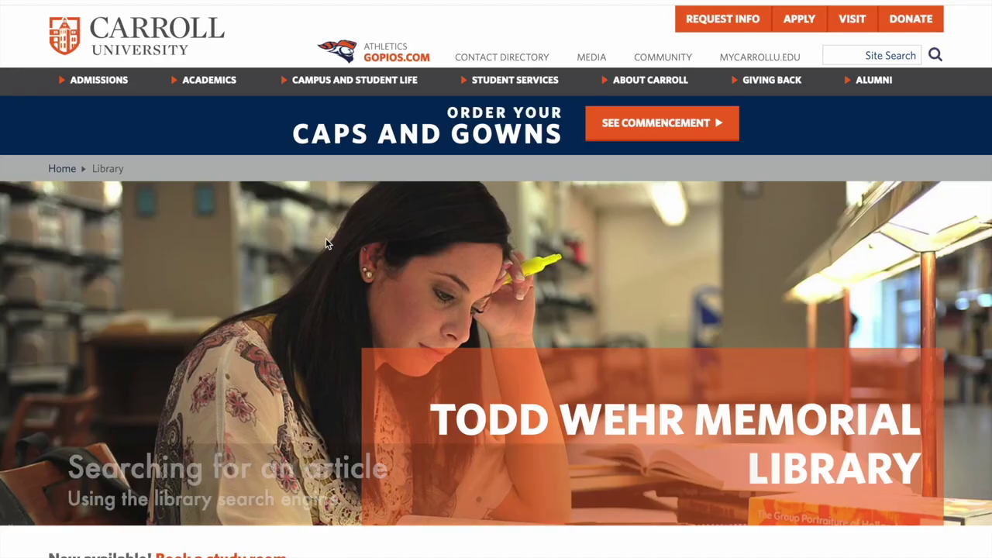
pyautogui.scroll(-8, 326, 244)
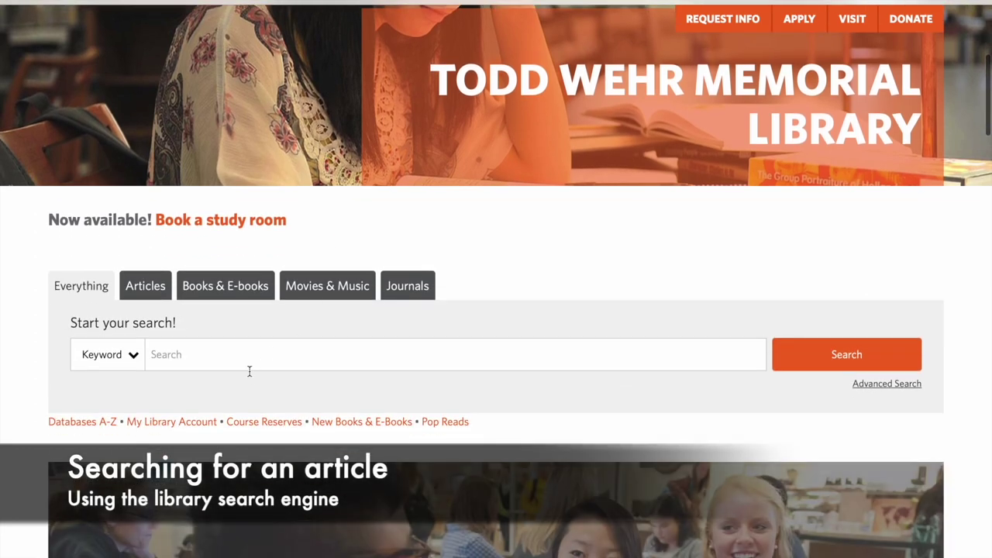
# Step: Search 'stroke and music therapy', limit to Article, and open the 2022 stroke rehabilitation article
pyautogui.write('stro')
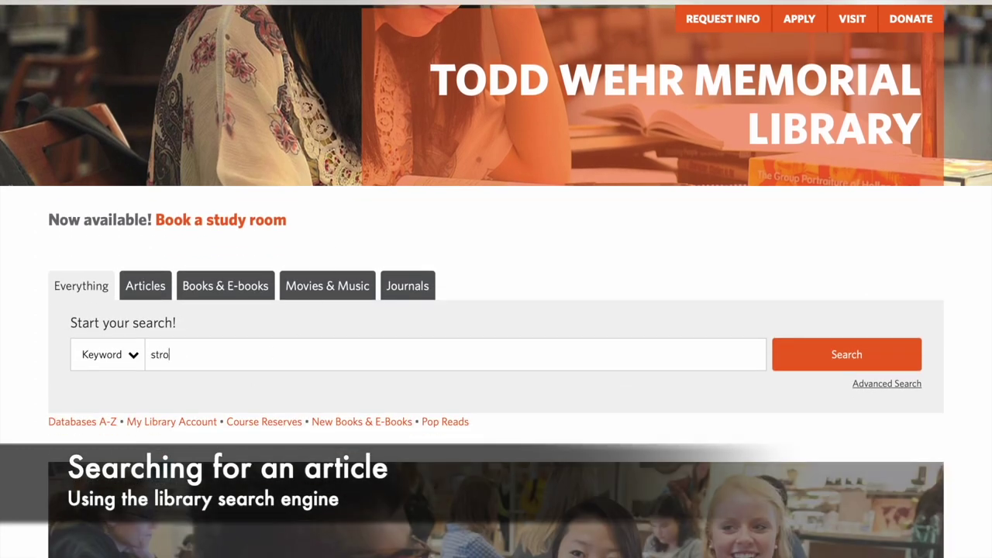
pyautogui.write('ke and musi')
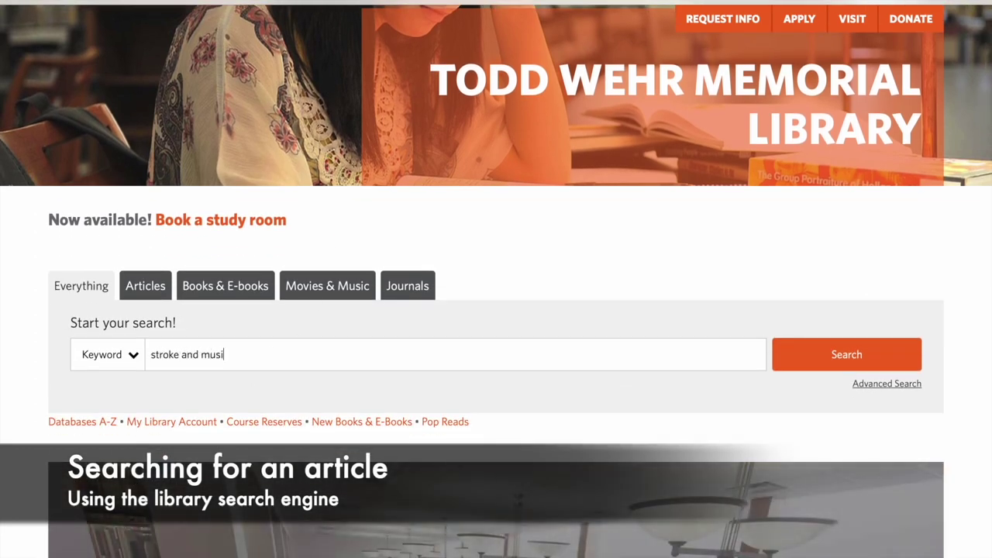
pyautogui.write('c therapy')
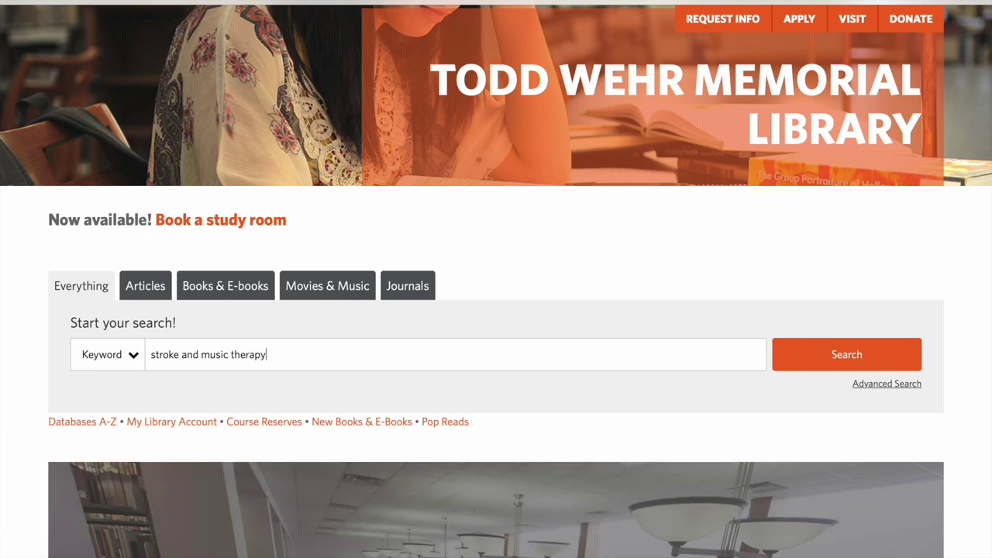
pyautogui.press('Return')
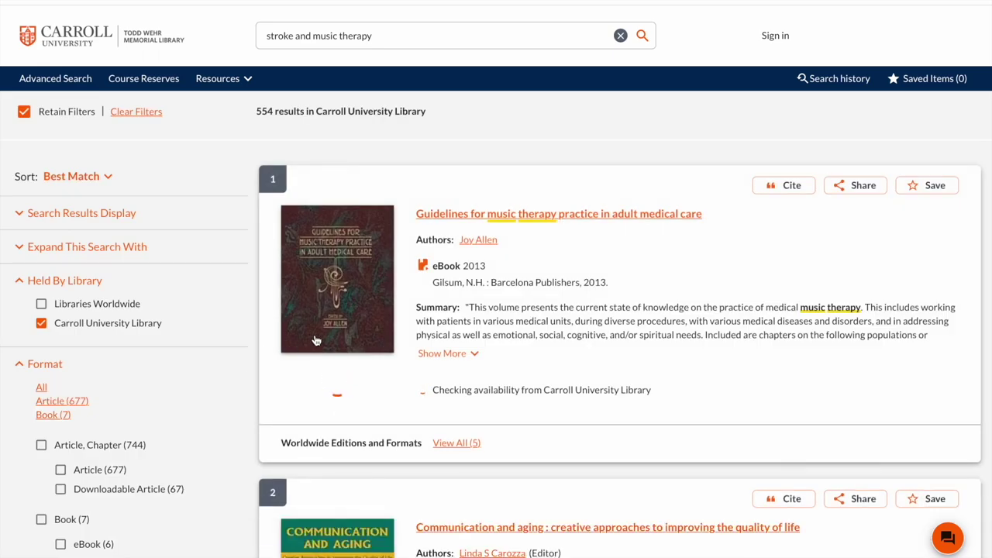
pyautogui.scroll(-3, 315, 339)
pyautogui.scroll(-8, 316, 338)
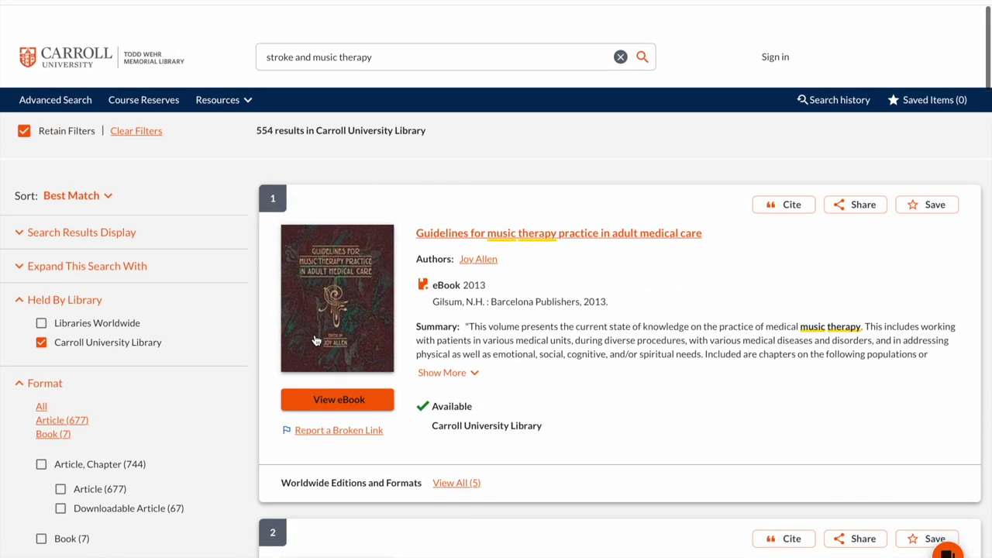
pyautogui.scroll(-3, 87, 492)
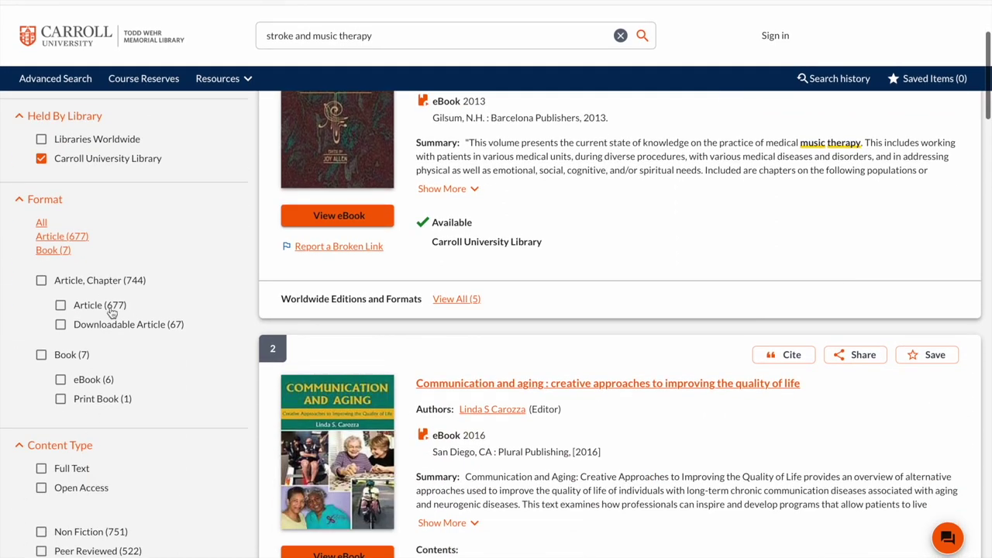
pyautogui.click(112, 313)
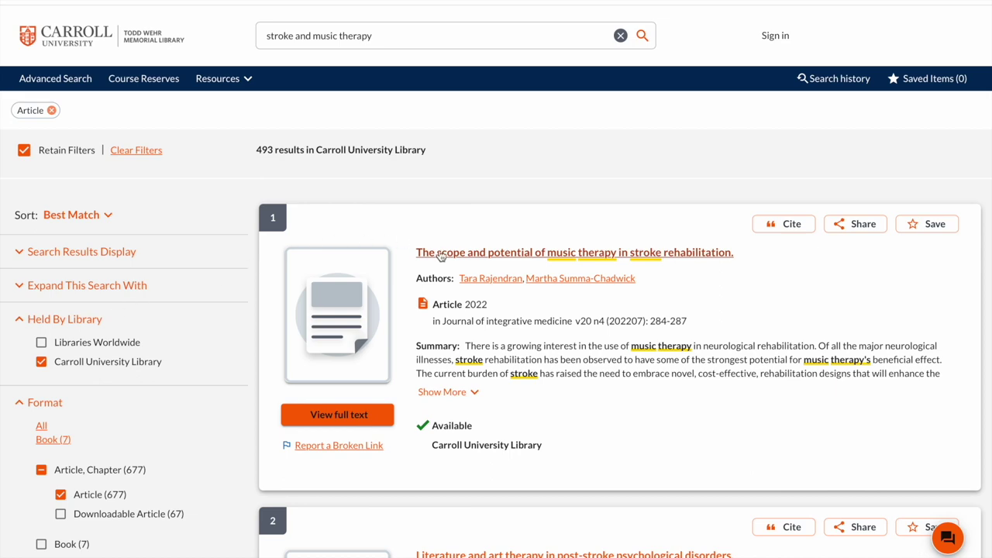
pyautogui.click(447, 253)
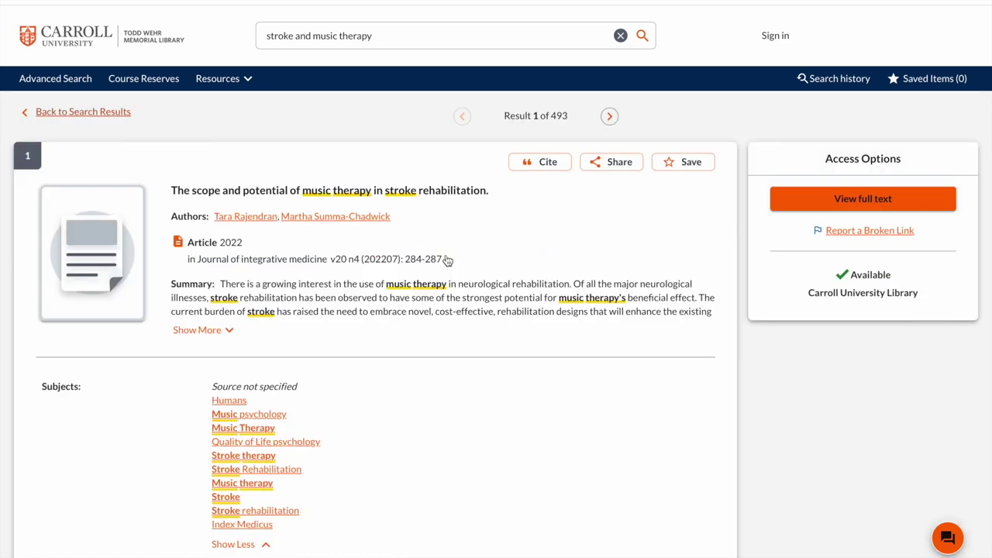
# Step: Choose View full text and log in to PioProxy with the Carroll user name and password
pyautogui.click(814, 196)
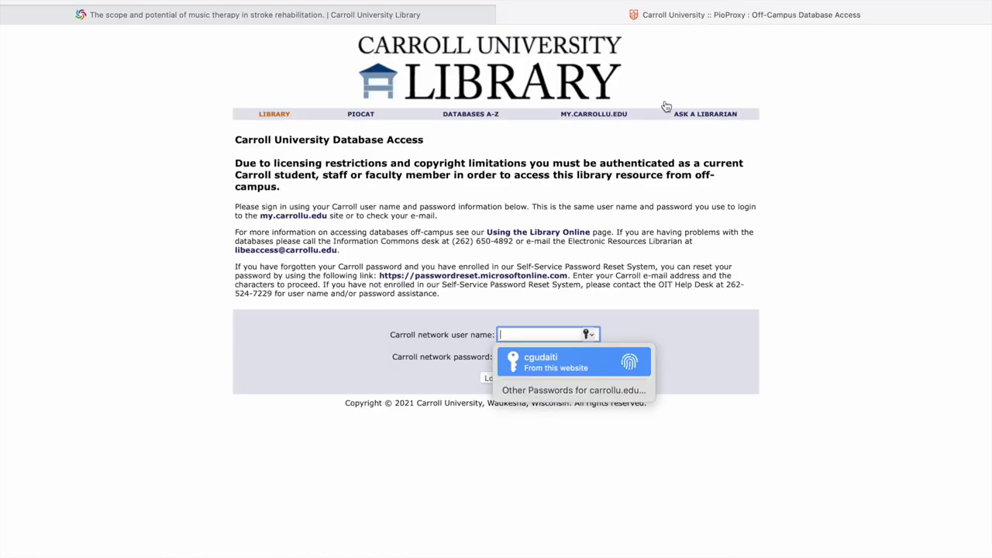
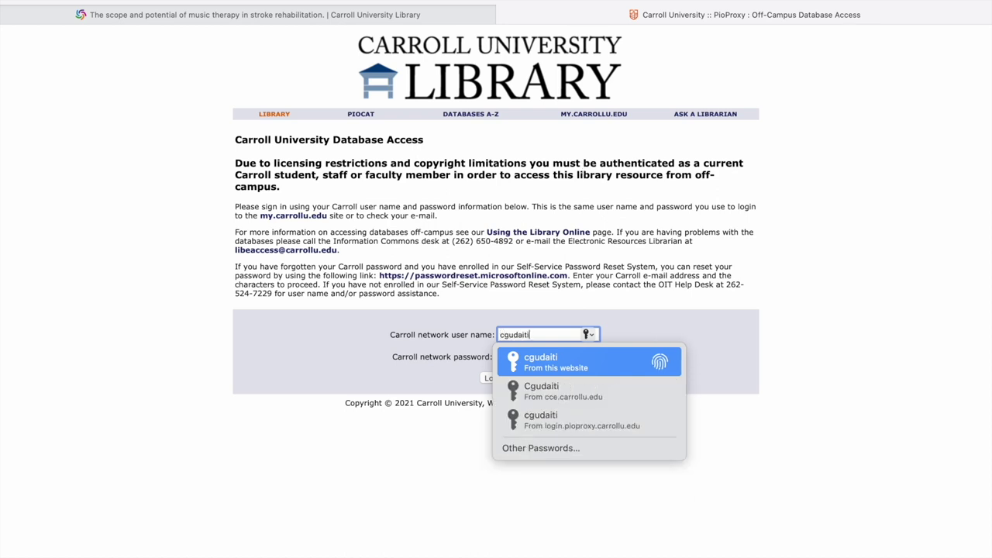
pyautogui.press('Tab')
pyautogui.write('••')
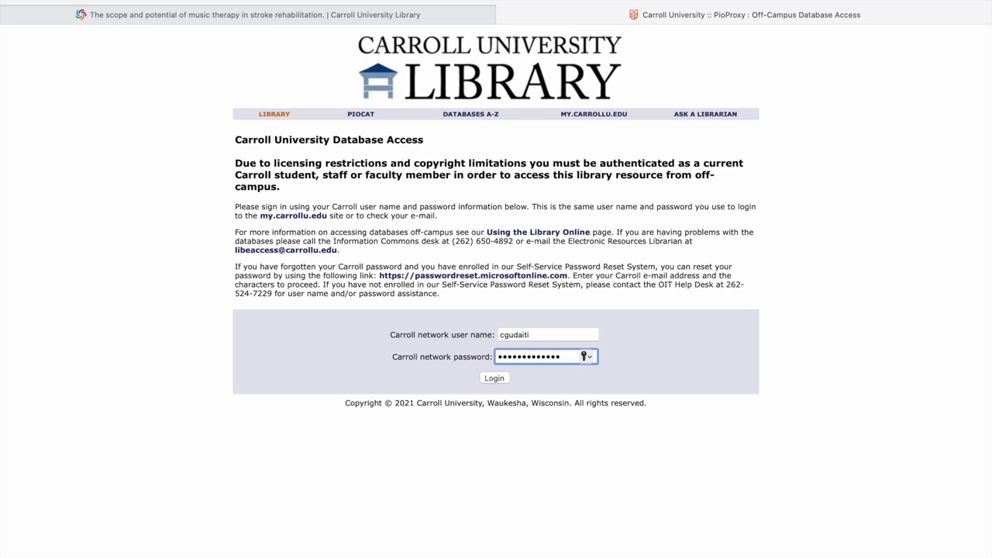
pyautogui.press('Return')
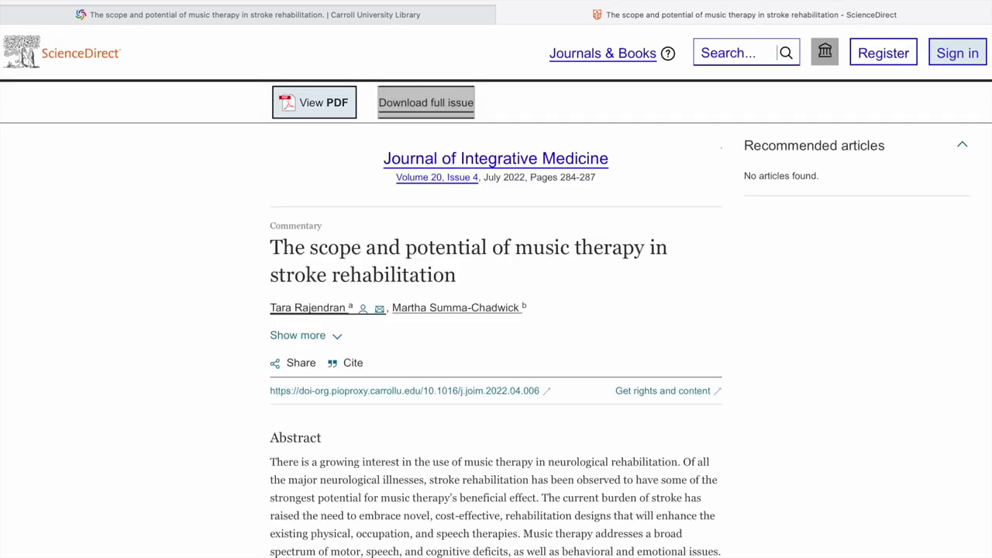
# Step: Open the article's PDF on ScienceDirect and scroll past the abstract to the Introduction
pyautogui.click(315, 105)
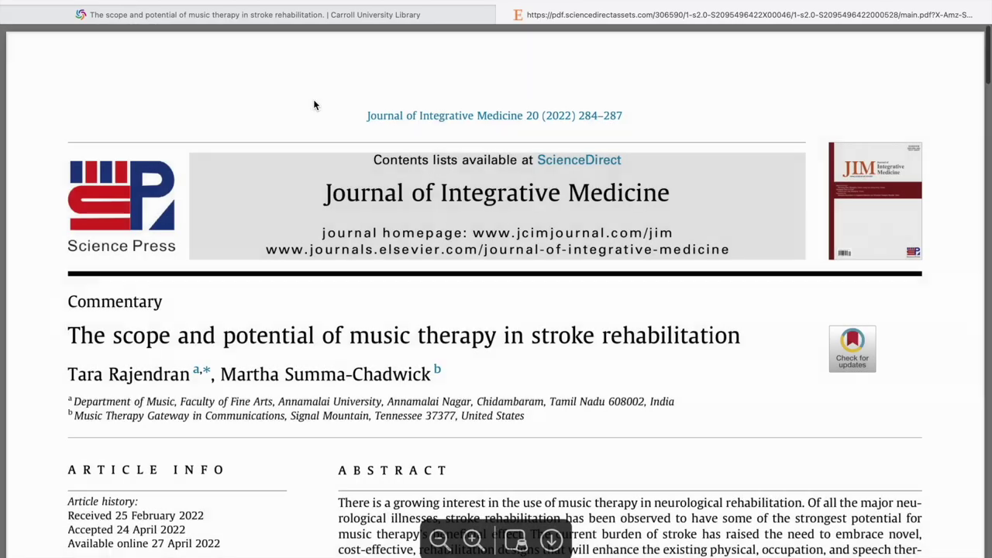
pyautogui.scroll(-3, 323, 227)
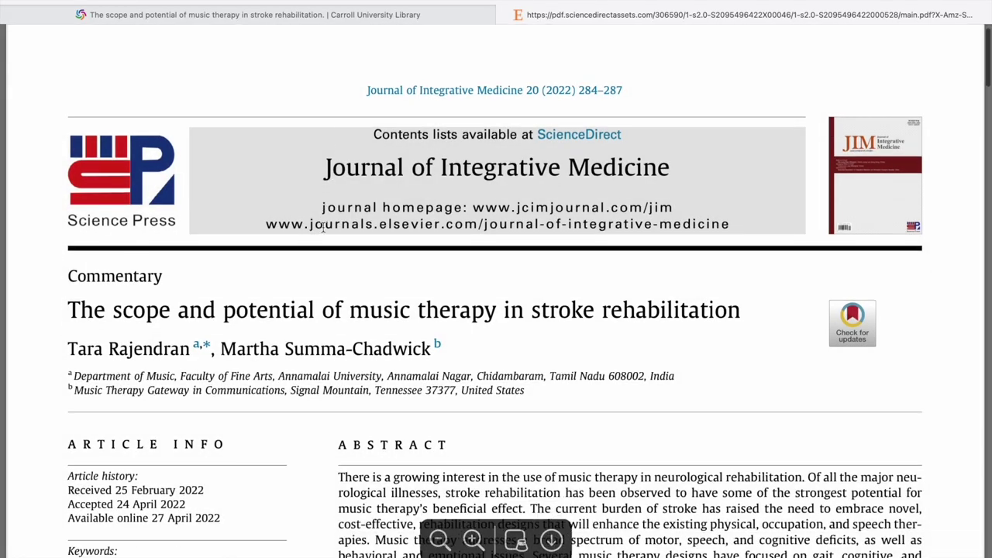
pyautogui.scroll(-8, 323, 227)
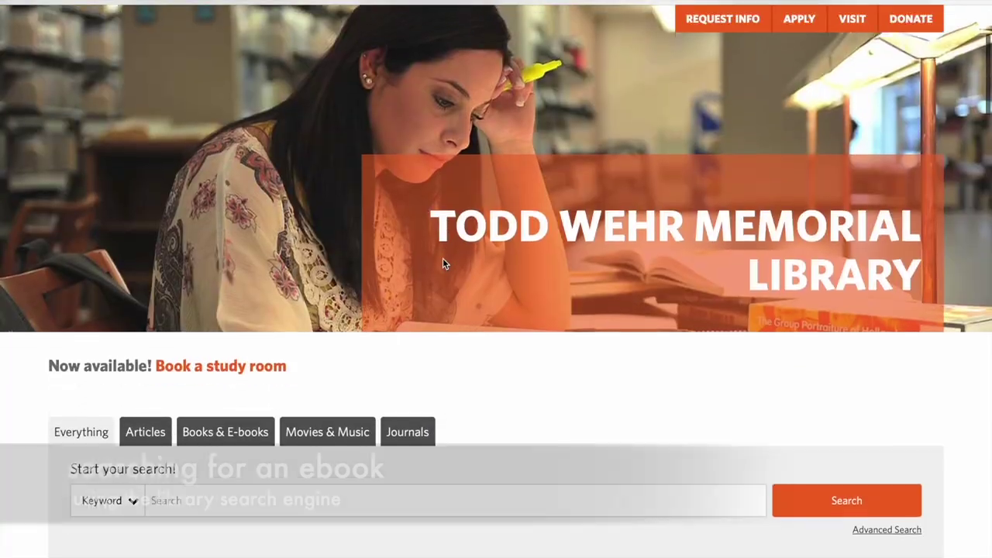
pyautogui.scroll(-2, 443, 258)
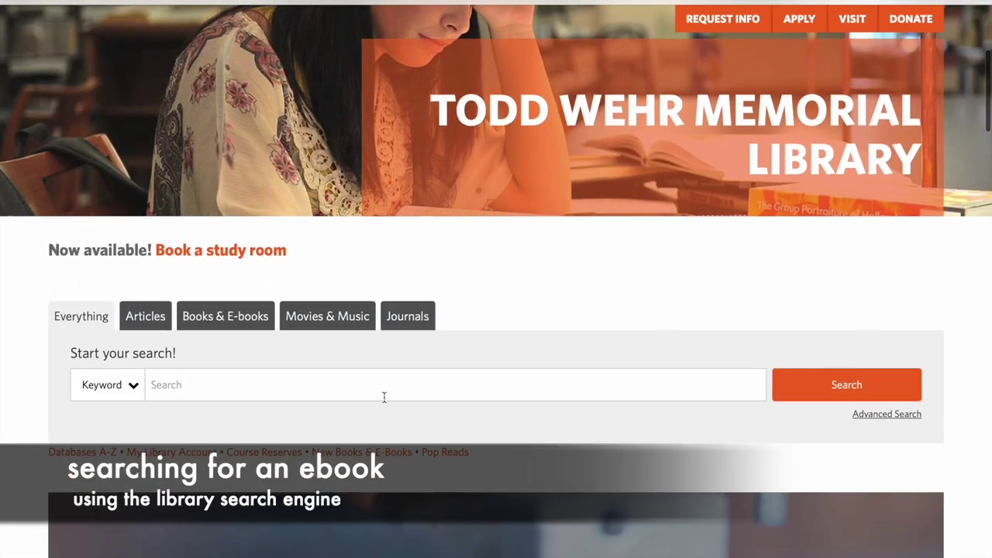
# Step: Search 'Scientific Writing', limit to eBook, and view Scientific writing : thinking in words
pyautogui.write('Scientific Writing')
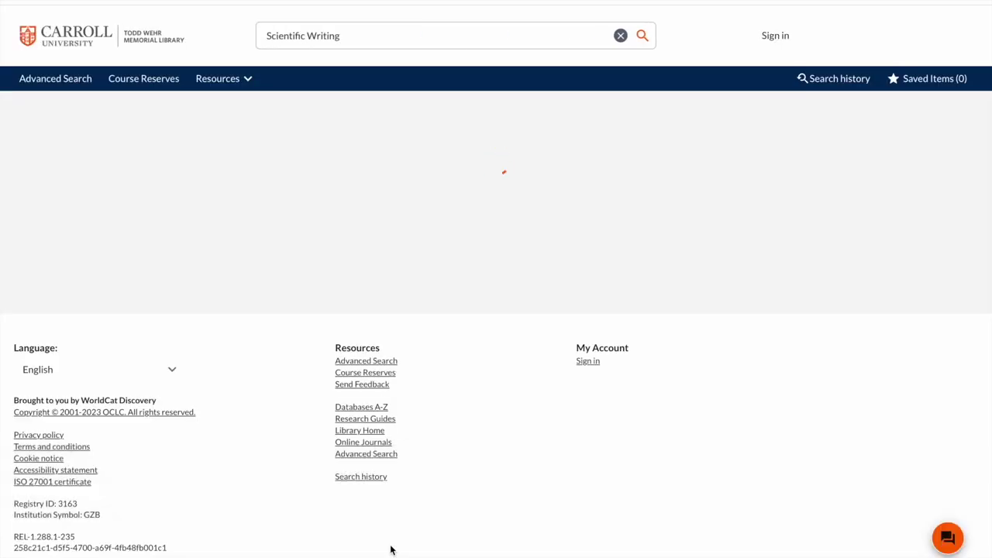
pyautogui.scroll(-2, 160, 492)
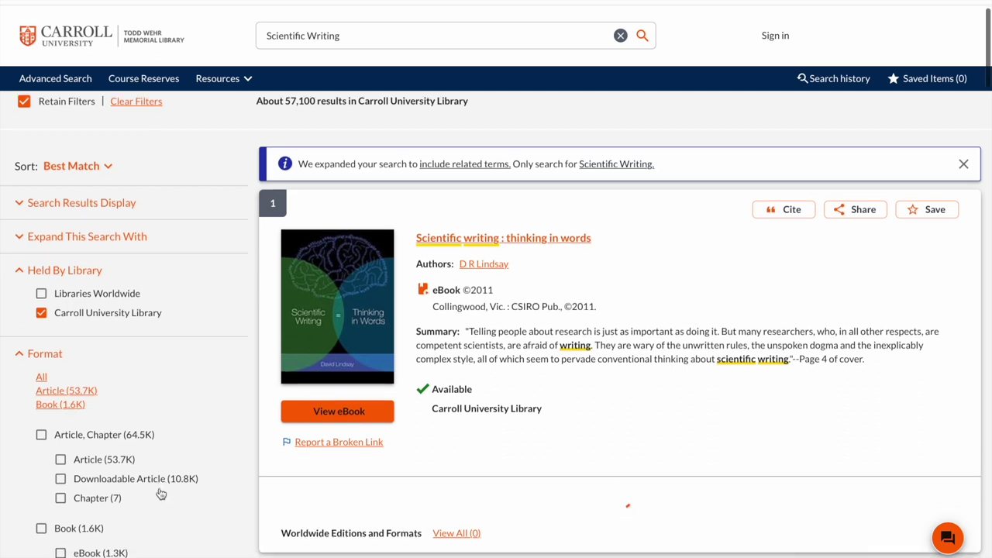
pyautogui.click(60, 464)
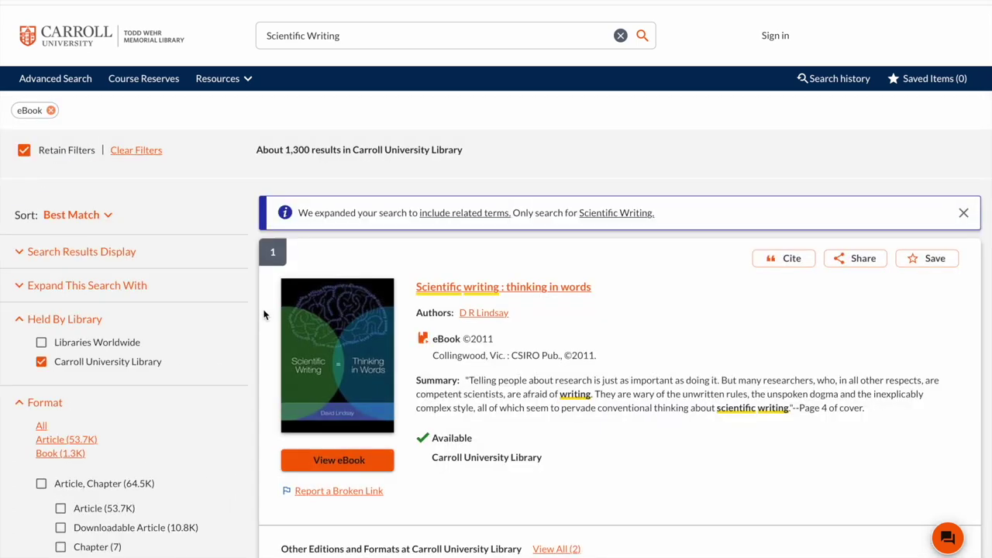
pyautogui.click(470, 290)
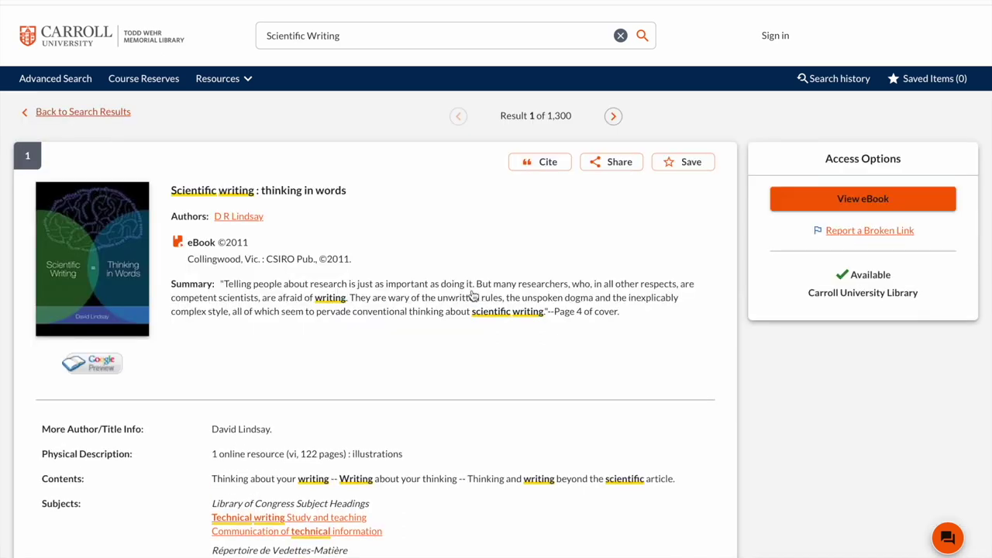
pyautogui.click(831, 199)
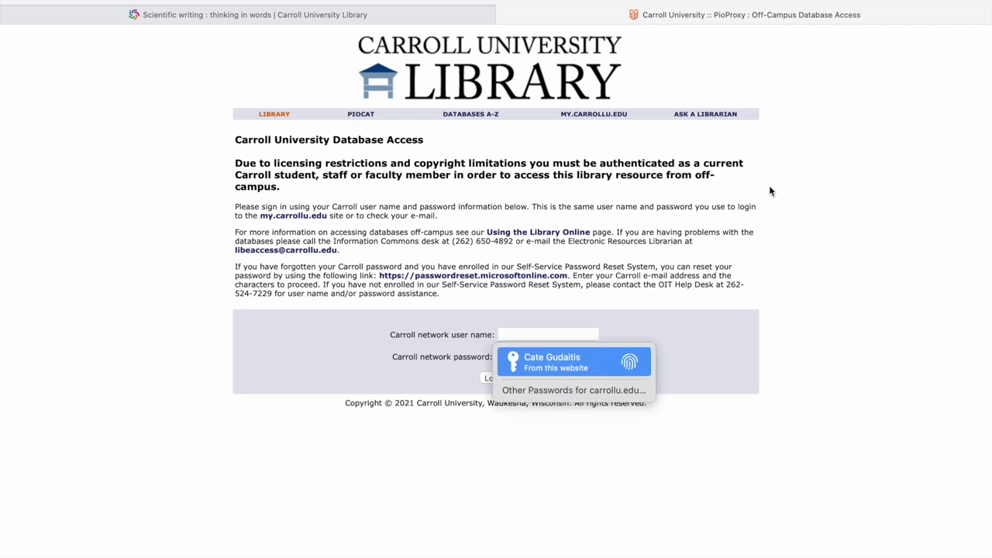
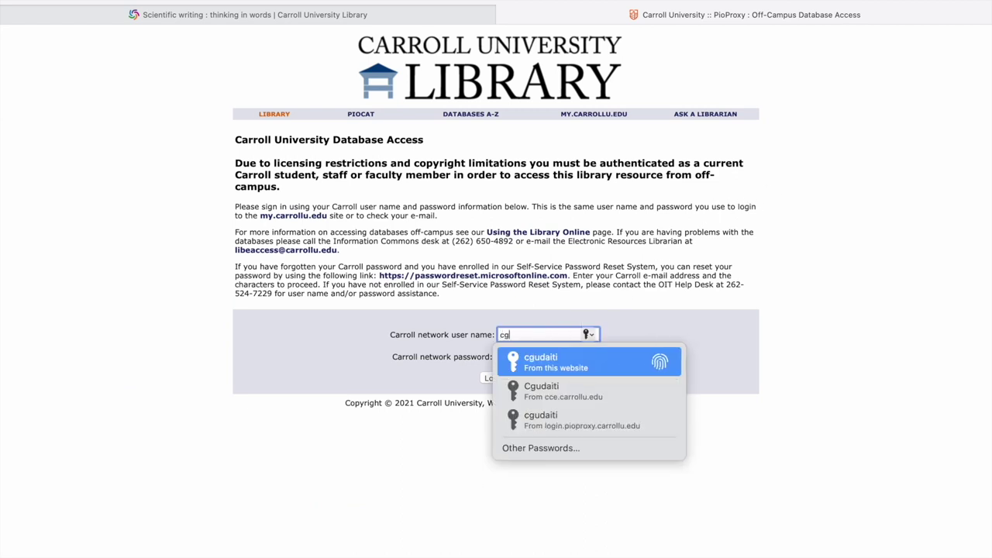
# Step: Enter the Carroll network user name and password in the PioProxy login form
pyautogui.press('Tab')
pyautogui.write('•')
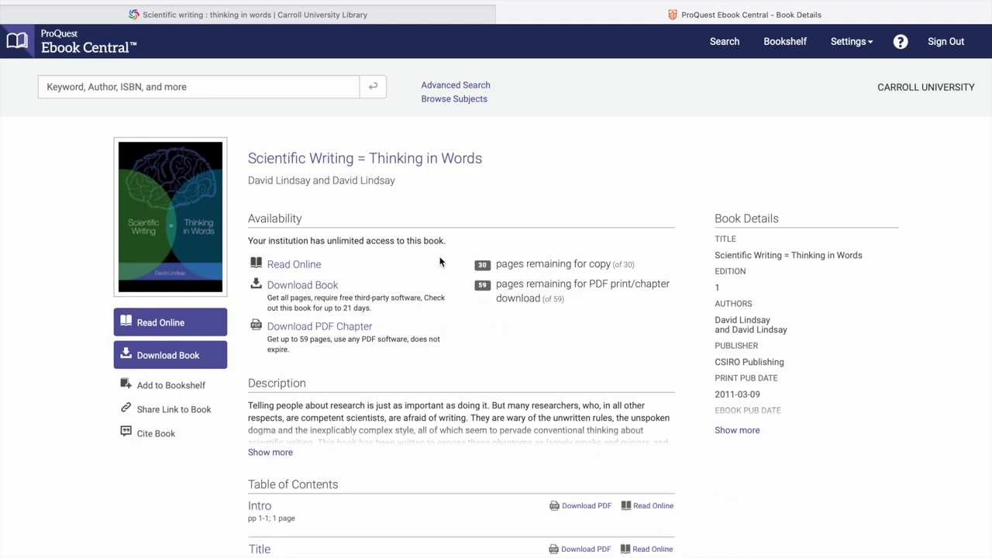
# Step: Choose Read Online under Availability for Scientific Writing = Thinking in Words
pyautogui.click(300, 273)
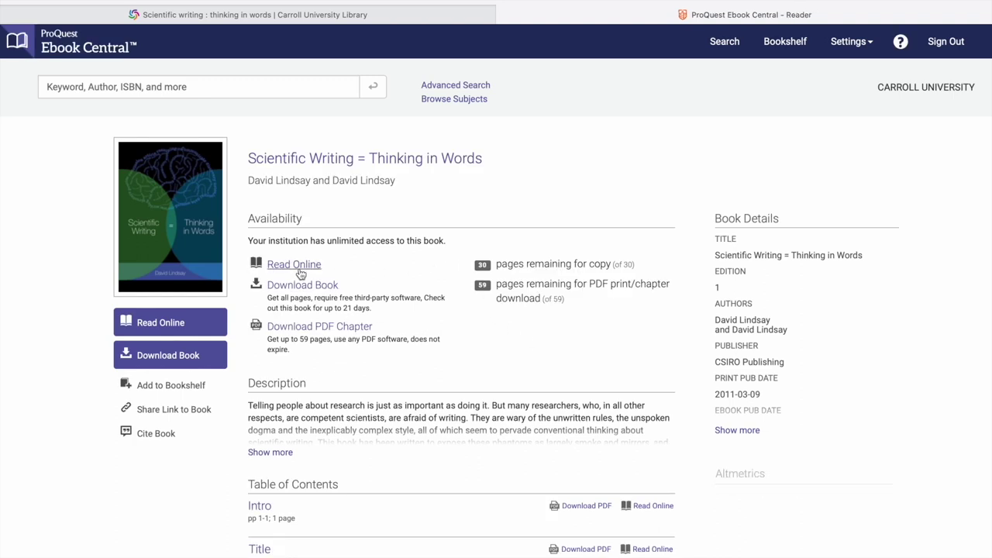